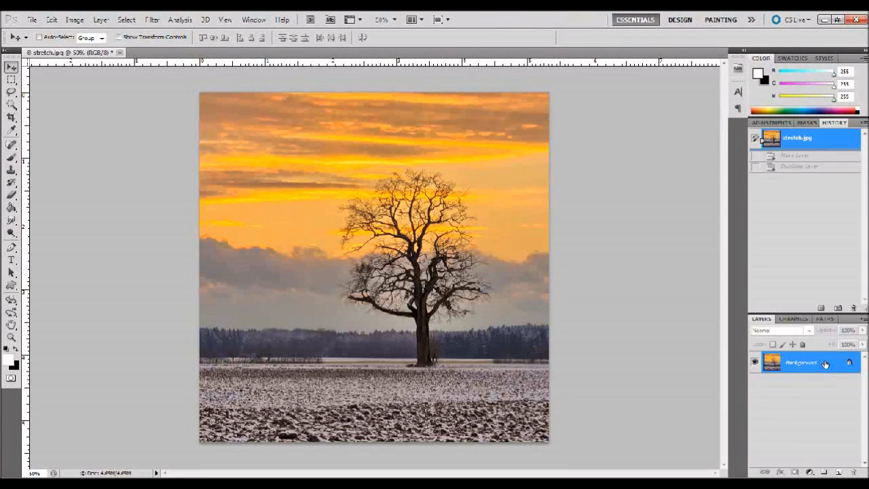
- Duplicate the Background layer and hide the original
{"action": "left_click_drag", "start_coordinate": [825, 364], "coordinate": [841, 472]}
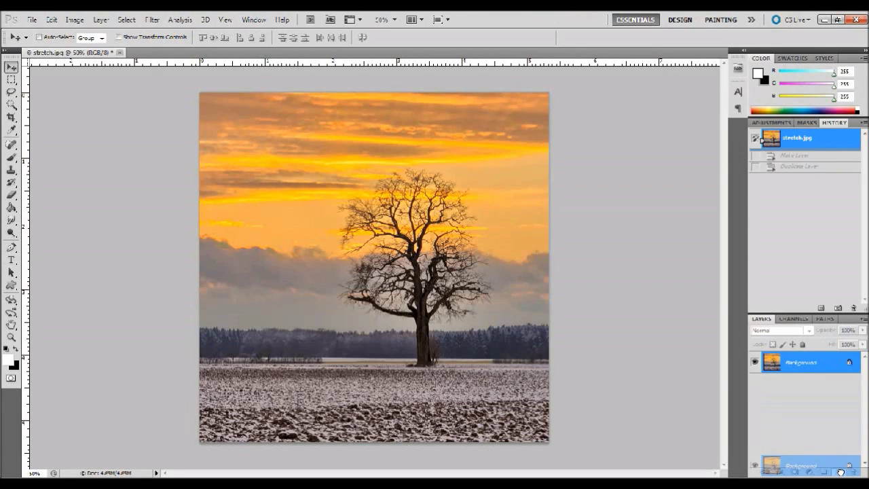
{"action": "left_click_drag", "start_coordinate": [840, 472], "coordinate": [841, 471]}
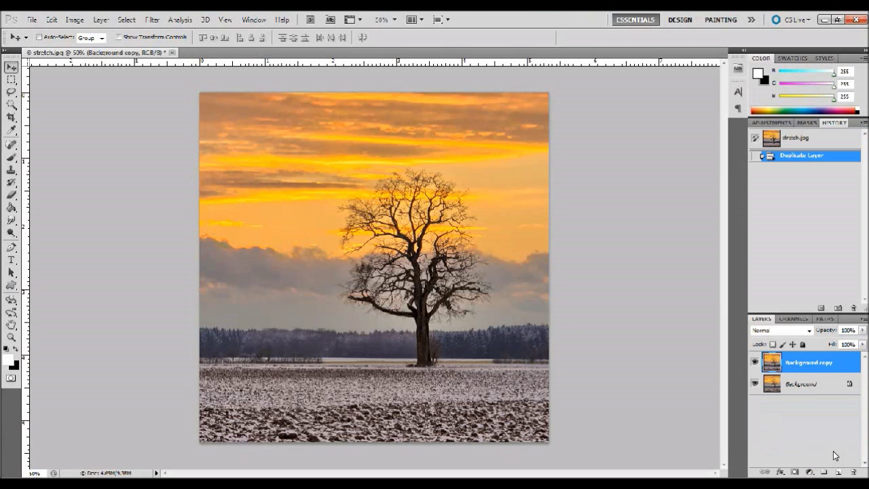
{"action": "left_click", "coordinate": [755, 384]}
- Set the canvas width to 7 inches, keeping the anchor at the centre
{"action": "left_click", "coordinate": [79, 19]}
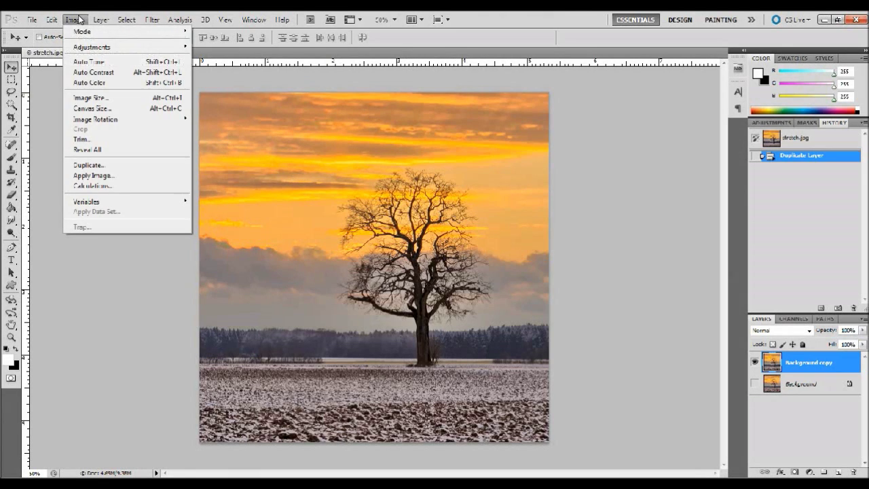
{"action": "left_click", "coordinate": [87, 110]}
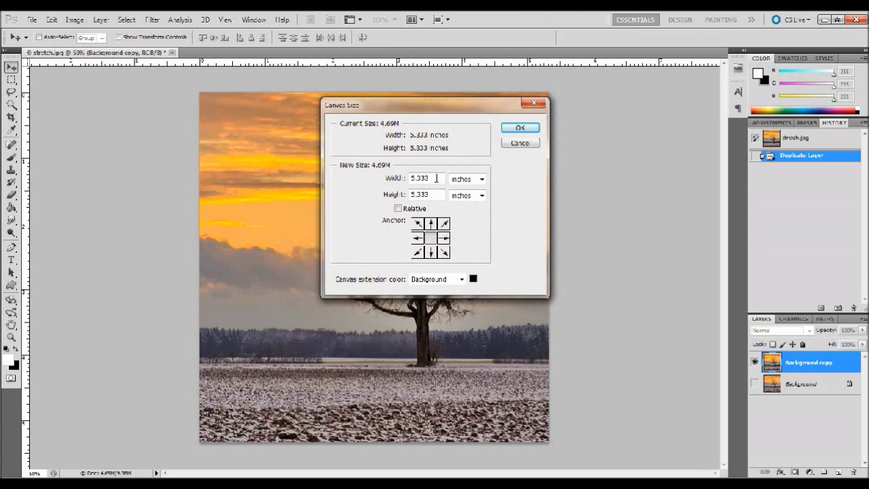
{"action": "left_click_drag", "start_coordinate": [436, 178], "coordinate": [385, 178]}
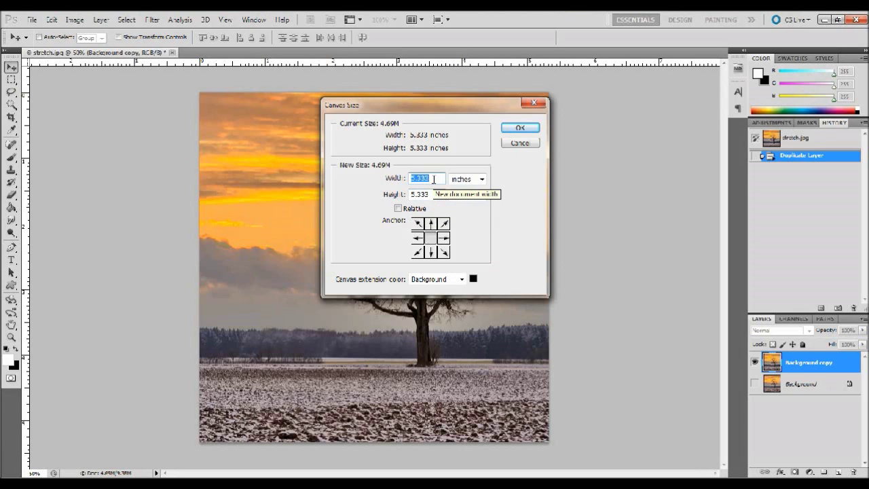
{"action": "type", "text": "7"}
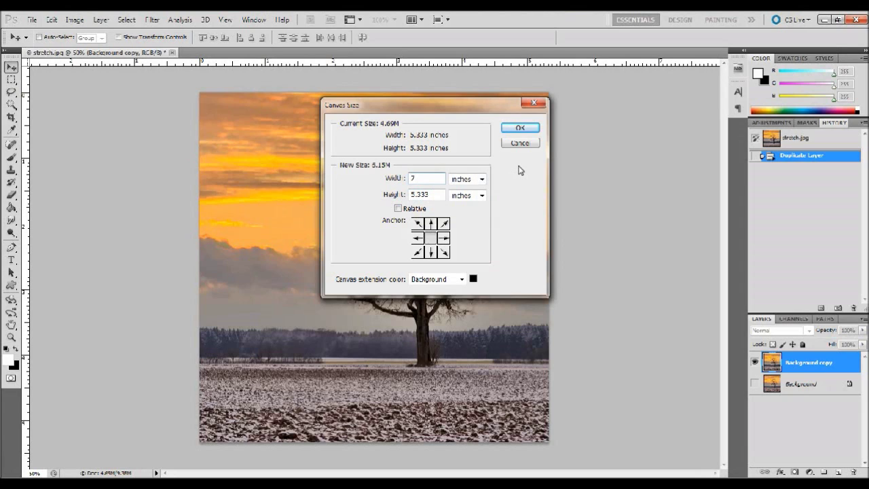
{"action": "left_click", "coordinate": [520, 129]}
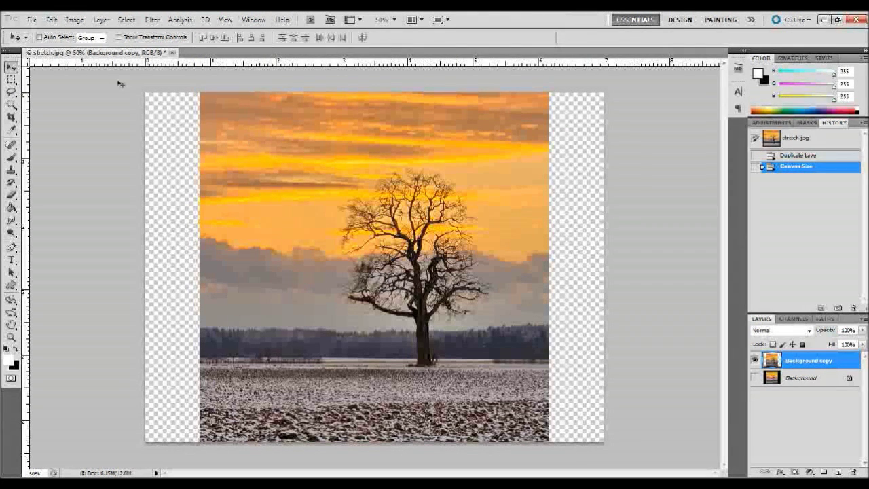
- Set the canvas width to 10 inches, keeping the anchor at the centre
{"action": "left_click", "coordinate": [71, 19]}
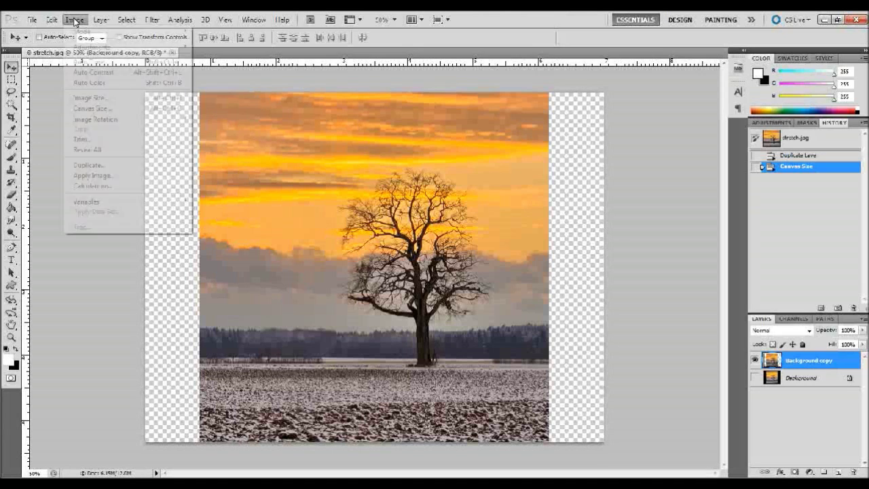
{"action": "left_click", "coordinate": [95, 111]}
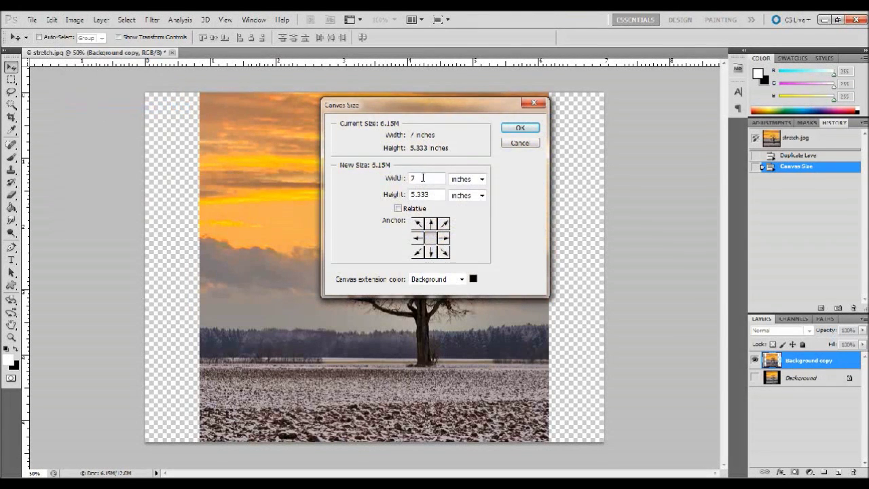
{"action": "type", "text": "10"}
{"action": "left_click", "coordinate": [520, 129]}
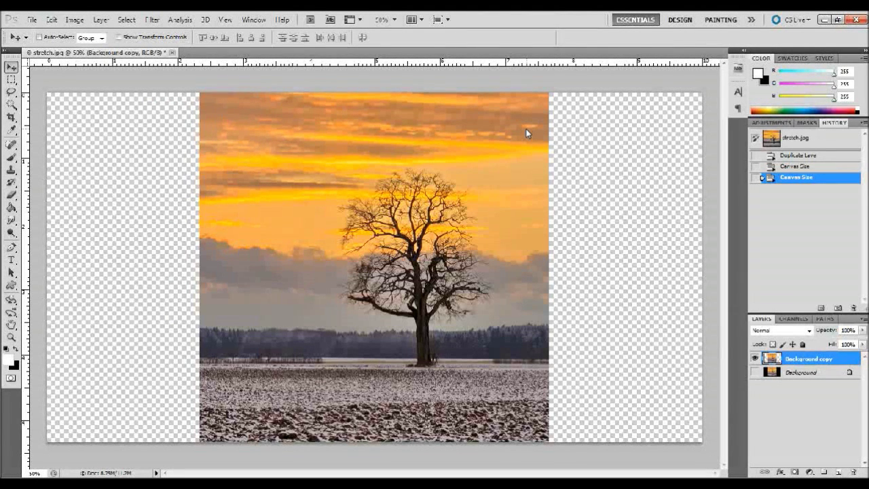
- Try stretching the Background copy layer to both side edges of the canvas with Free Transform, at 187.5% width, and undo it
{"action": "key", "text": "ctrl+t"}
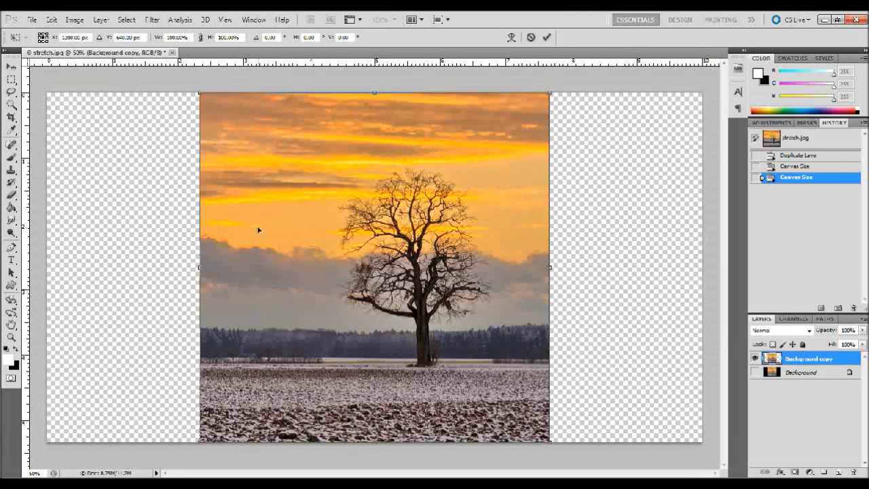
{"action": "left_click_drag", "start_coordinate": [551, 268], "coordinate": [701, 265]}
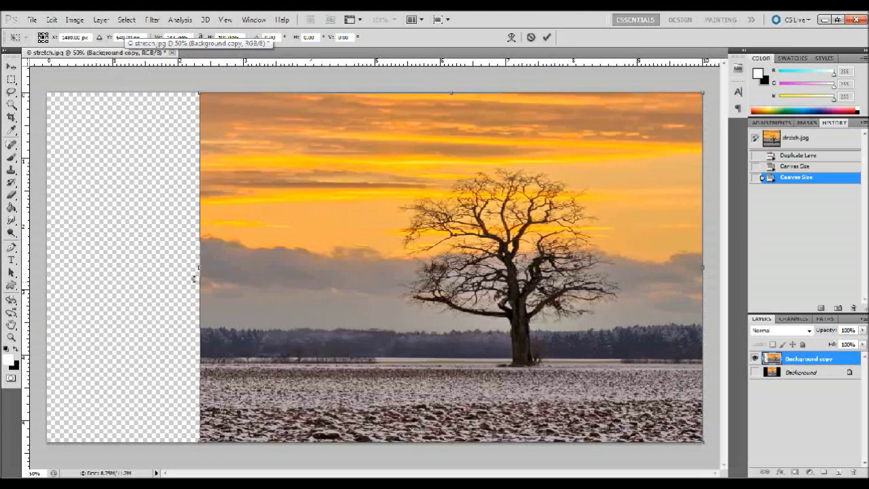
{"action": "left_click_drag", "start_coordinate": [194, 275], "coordinate": [45, 272]}
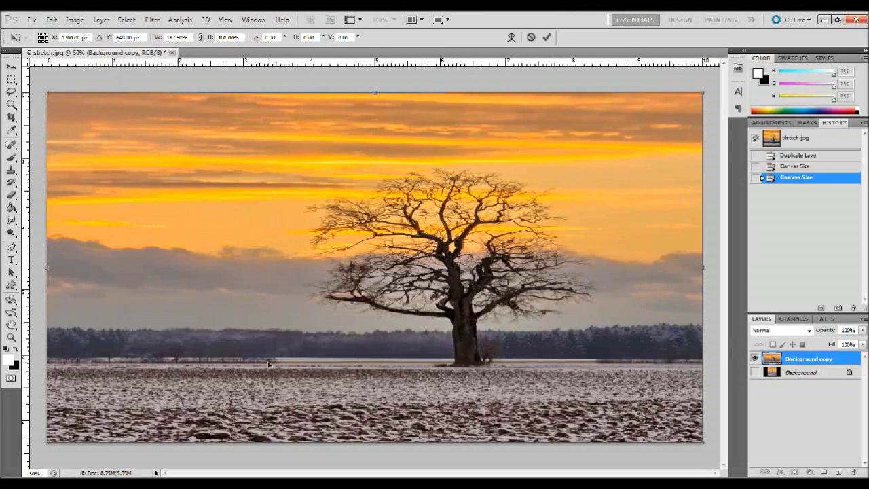
{"action": "key", "text": "Return"}
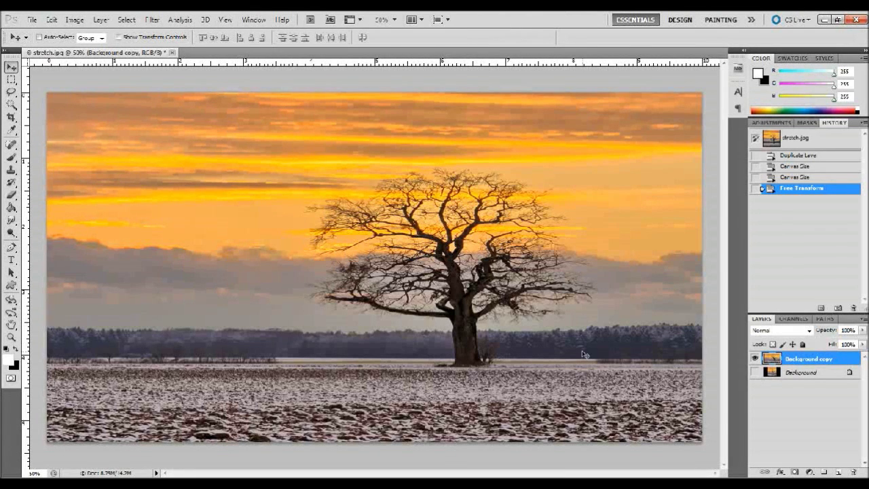
{"action": "key", "text": "ctrl+z"}
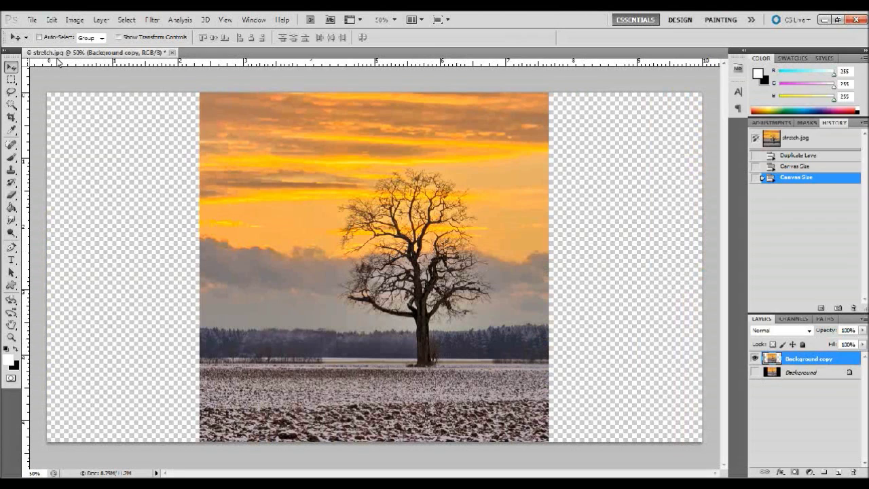
- Try widening the Background copy layer to both side edges of the canvas with Content-Aware Scale, at 187.5% width, and undo it
{"action": "left_click", "coordinate": [52, 20]}
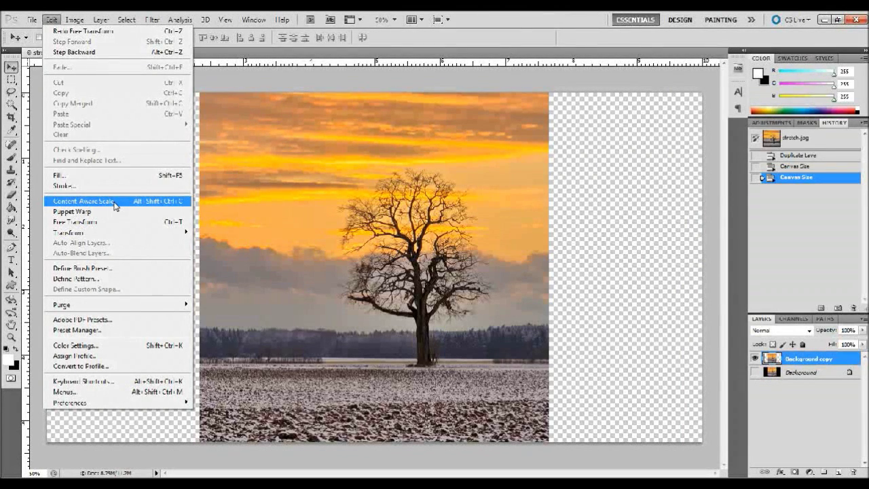
{"action": "left_click", "coordinate": [114, 206]}
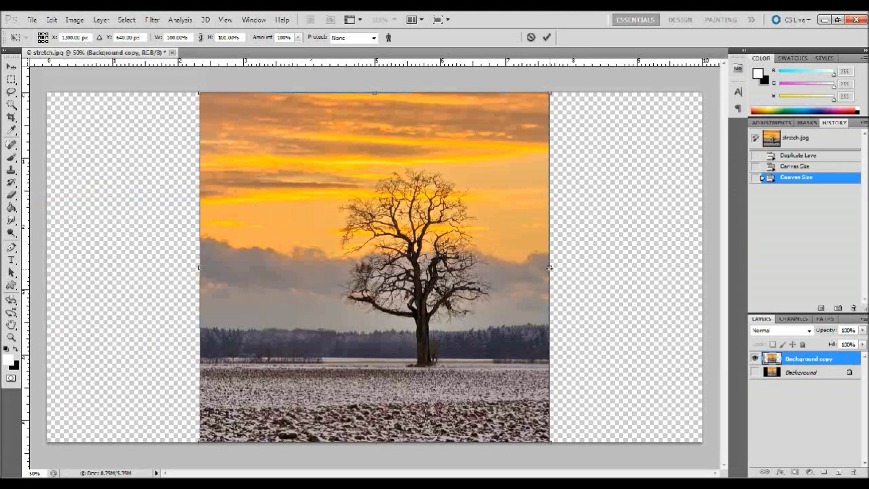
{"action": "left_click_drag", "start_coordinate": [550, 268], "coordinate": [701, 266]}
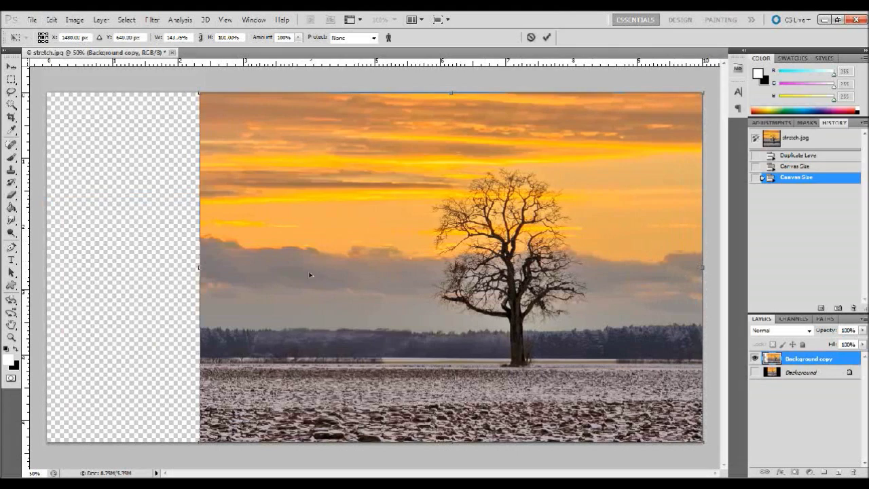
{"action": "left_click_drag", "start_coordinate": [199, 268], "coordinate": [46, 267]}
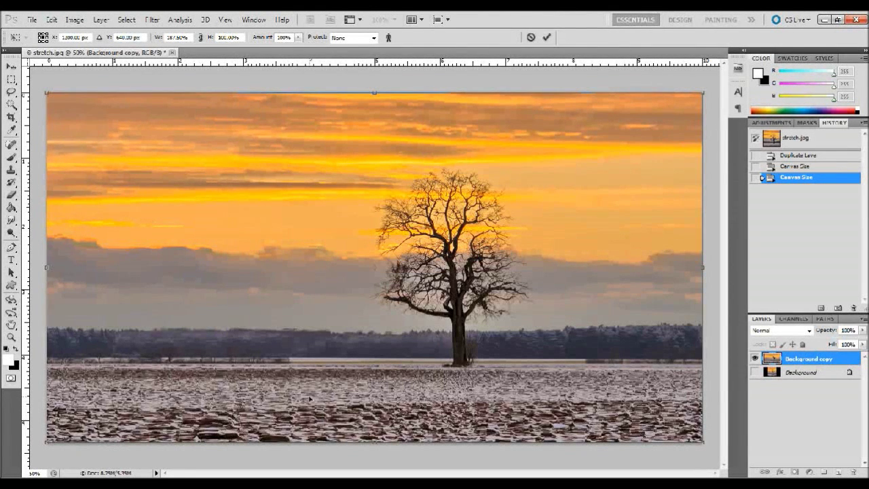
{"action": "key", "text": "Return"}
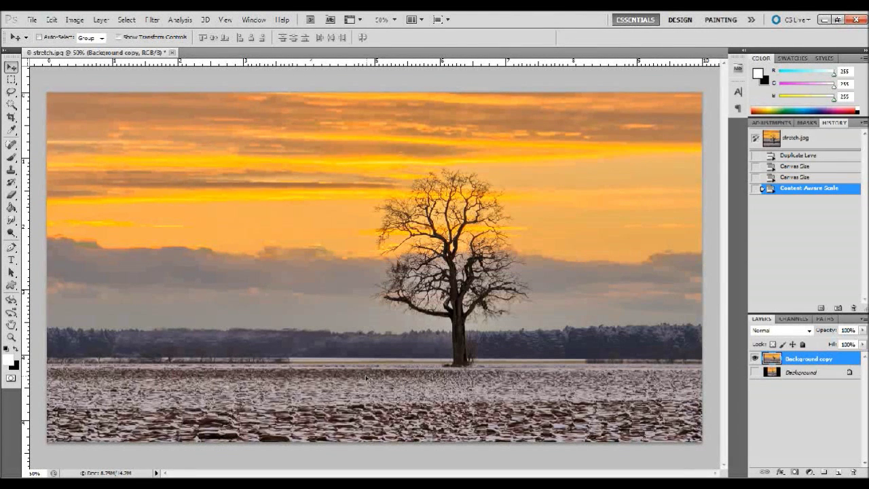
{"action": "key", "text": "ctrl+z"}
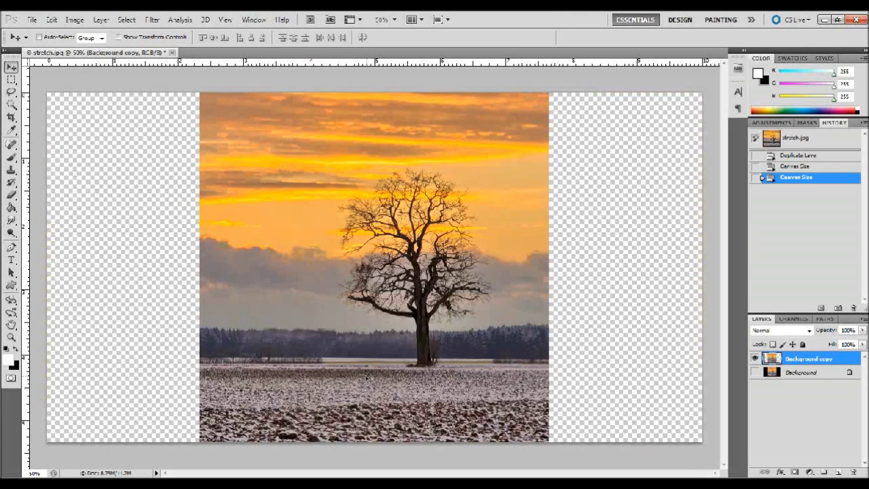
- Show the document history, step back to the first canvas resize and return to the latest one
{"action": "left_click", "coordinate": [254, 20]}
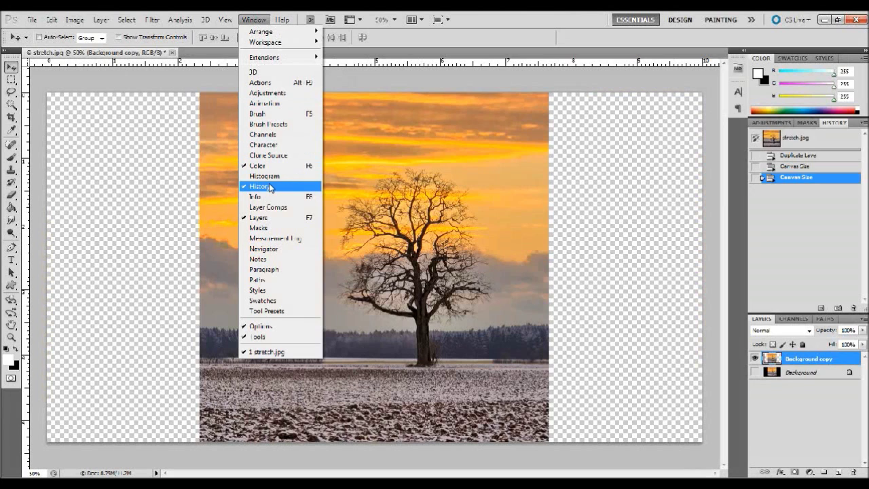
{"action": "left_click", "coordinate": [836, 126]}
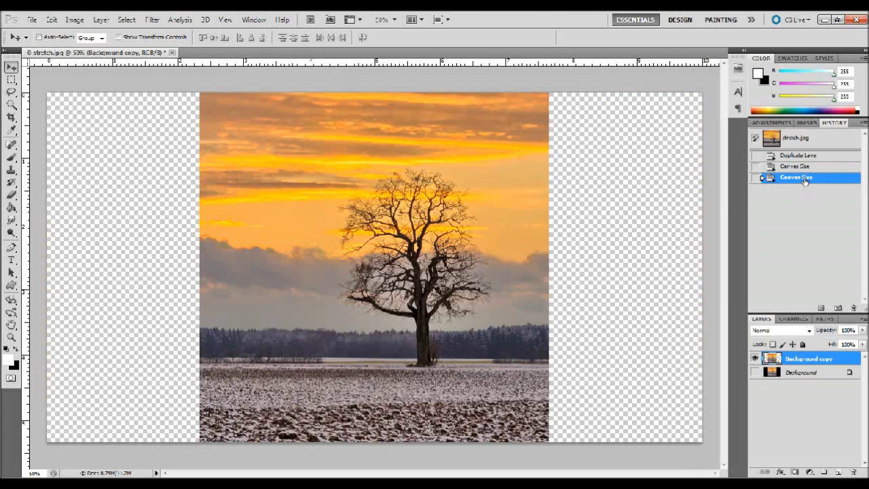
{"action": "left_click", "coordinate": [803, 168]}
{"action": "left_click", "coordinate": [805, 178]}
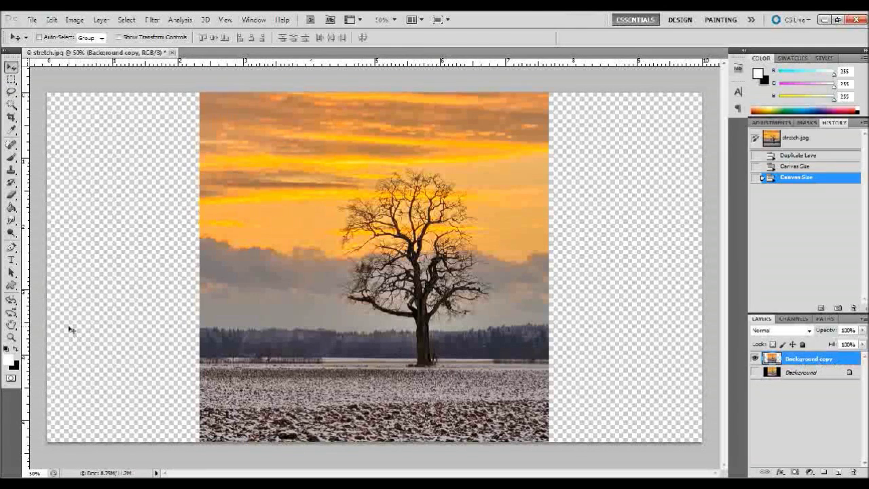
- Copy a full-height rectangular strip of the photo from its left edge to just before the tree onto a new layer
{"action": "left_click", "coordinate": [11, 80]}
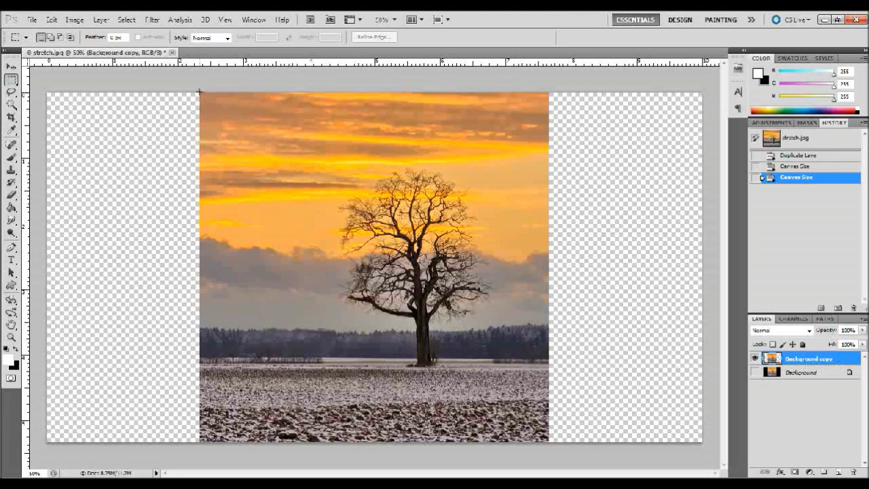
{"action": "left_click_drag", "start_coordinate": [232, 106], "coordinate": [279, 147]}
{"action": "left_click_drag", "start_coordinate": [300, 314], "coordinate": [326, 441]}
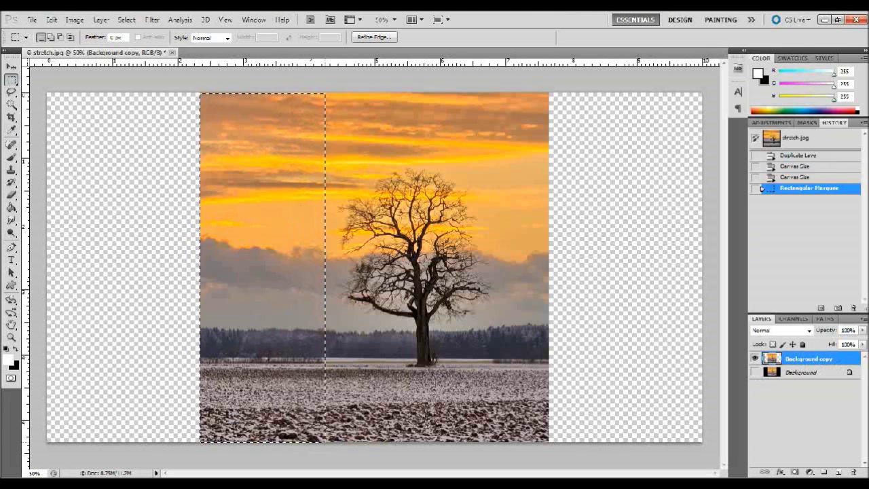
{"action": "key", "text": "ctrl+v"}
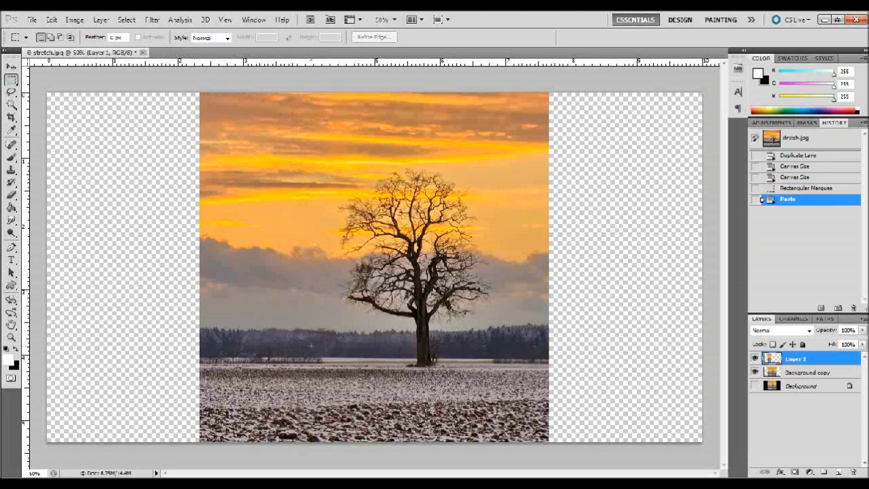
- Move the pasted strip left into the empty canvas area until it adjoins the photo's left edge
{"action": "key", "text": "v"}
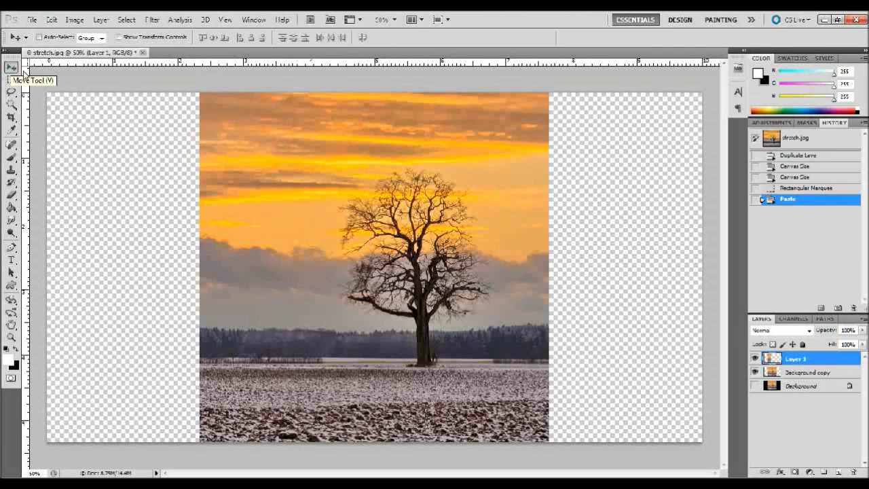
{"action": "left_click_drag", "start_coordinate": [247, 225], "coordinate": [230, 225]}
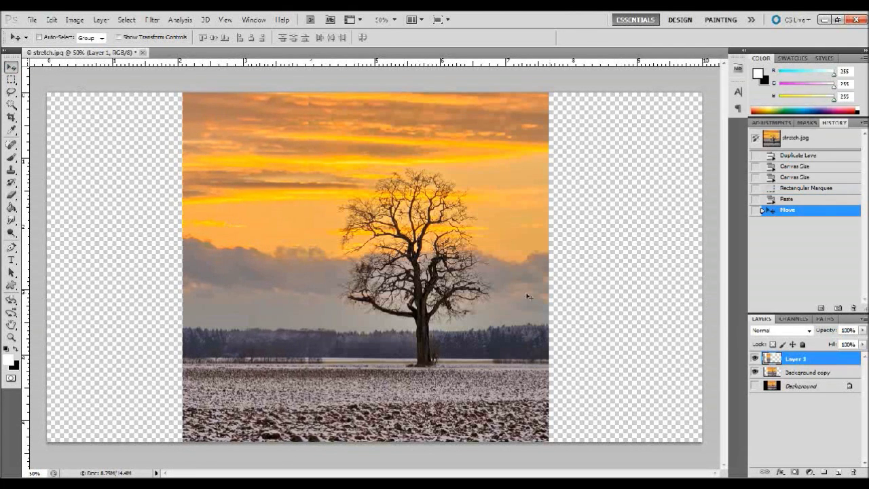
{"action": "left_click_drag", "start_coordinate": [214, 307], "coordinate": [109, 310]}
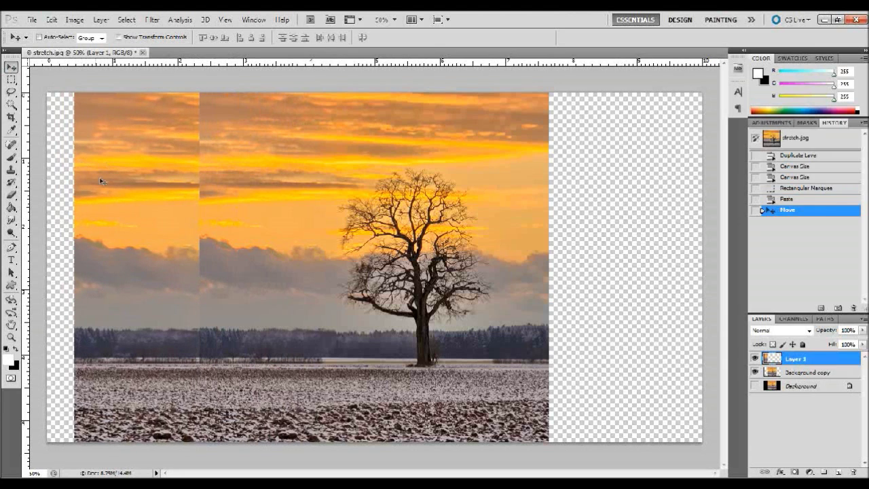
- Widen the strip to about 153% with Content-Aware Scale, reaching the canvas's left edge and overlapping the photo on its right
{"action": "left_click", "coordinate": [50, 20]}
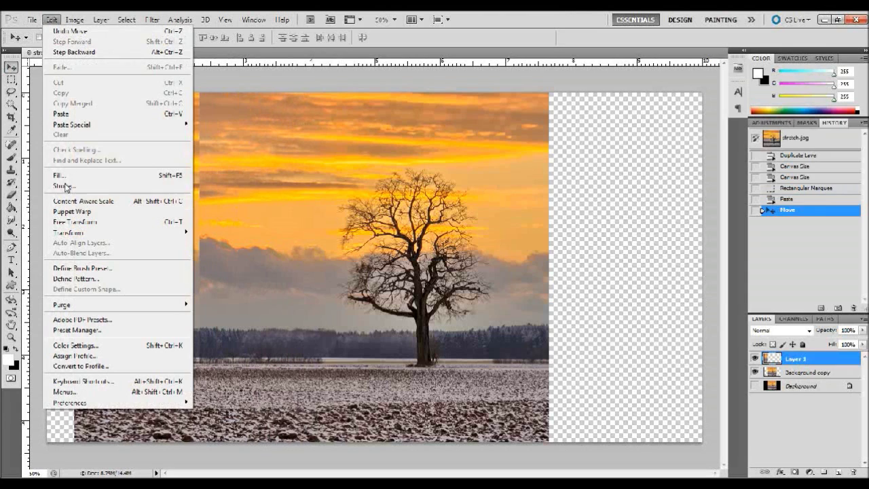
{"action": "left_click", "coordinate": [73, 202]}
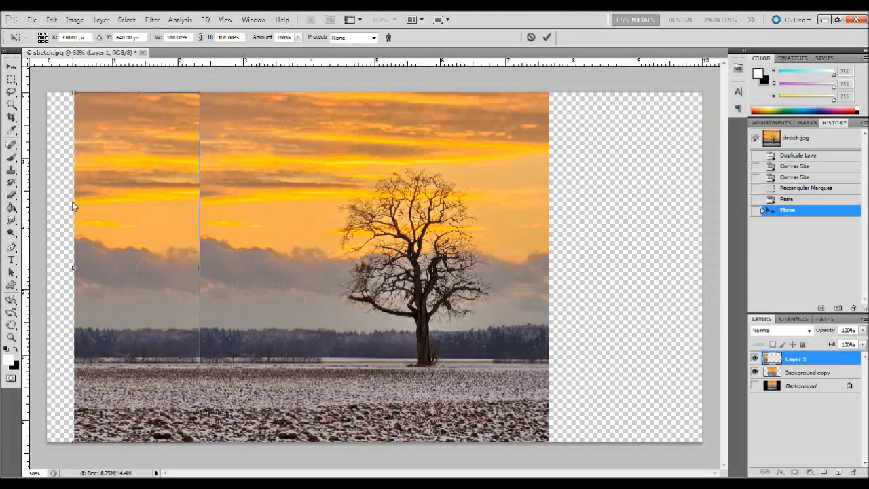
{"action": "left_click_drag", "start_coordinate": [73, 268], "coordinate": [45, 266]}
{"action": "left_click_drag", "start_coordinate": [198, 269], "coordinate": [237, 269]}
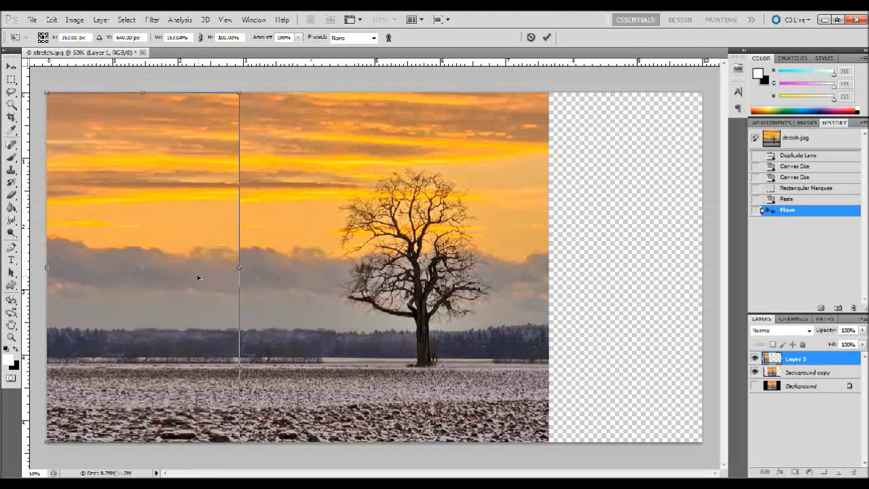
{"action": "key", "text": "Return"}
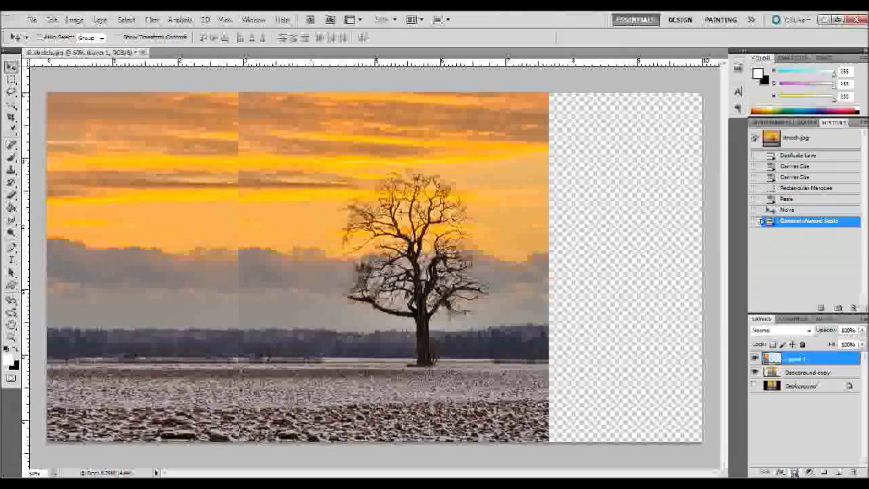
- Add a layer mask to the widened strip's layer
{"action": "left_click", "coordinate": [795, 472]}
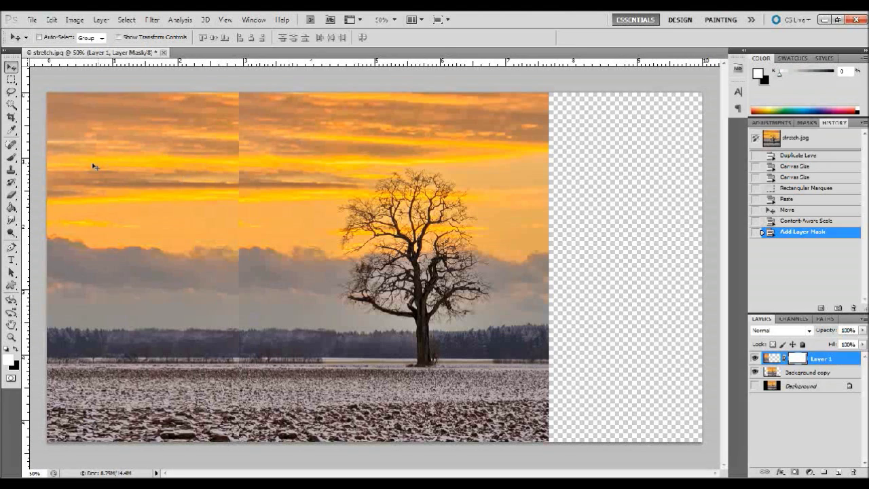
- Erase along the full height of the widened strip's inner edge on its layer mask with a small, 0% hardness eraser
{"action": "left_click", "coordinate": [11, 196]}
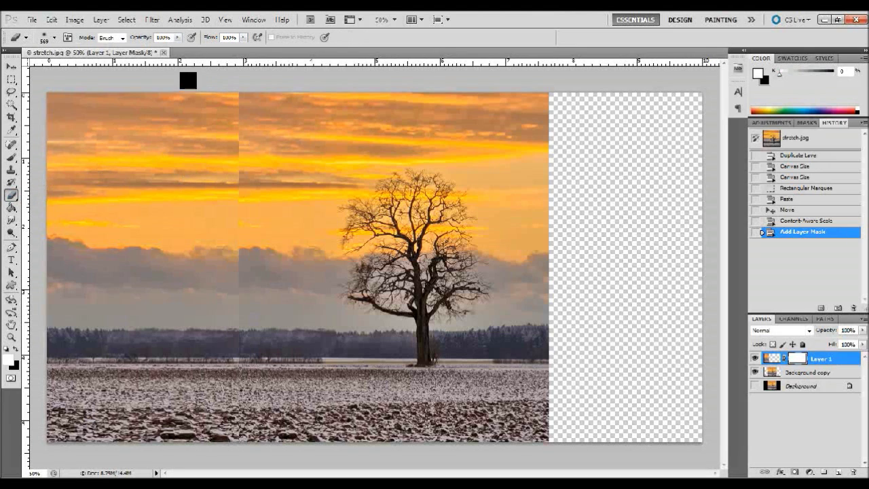
{"action": "left_click", "coordinate": [44, 39]}
{"action": "left_click_drag", "start_coordinate": [55, 69], "coordinate": [43, 70]}
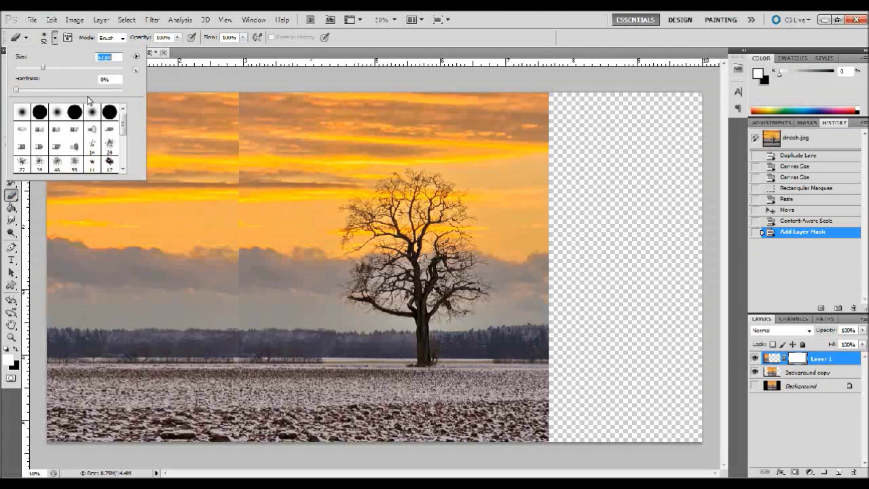
{"action": "left_click", "coordinate": [58, 68]}
{"action": "left_click", "coordinate": [239, 95]}
{"action": "left_click", "coordinate": [238, 95]}
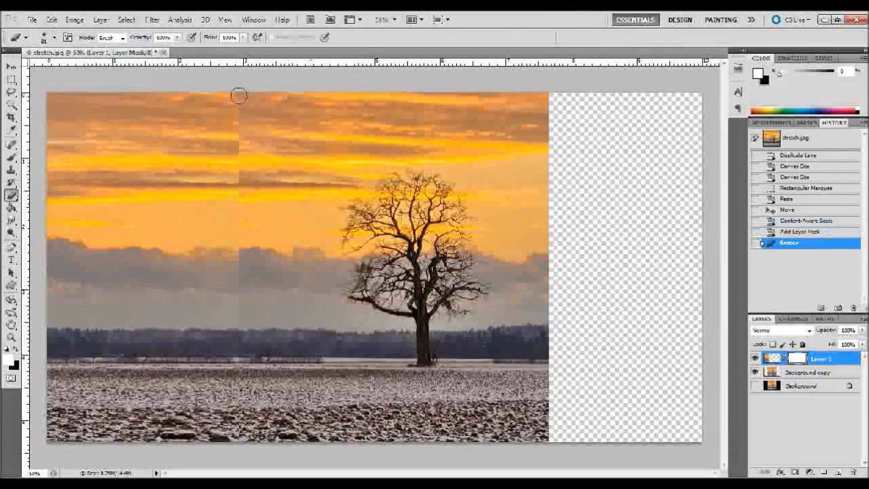
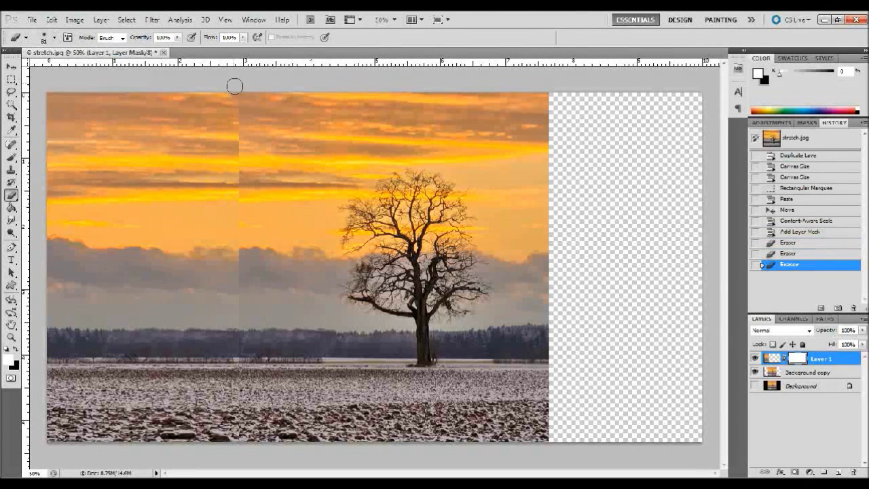
{"action": "left_click_drag", "start_coordinate": [237, 93], "coordinate": [237, 271]}
{"action": "left_click_drag", "start_coordinate": [242, 318], "coordinate": [237, 435]}
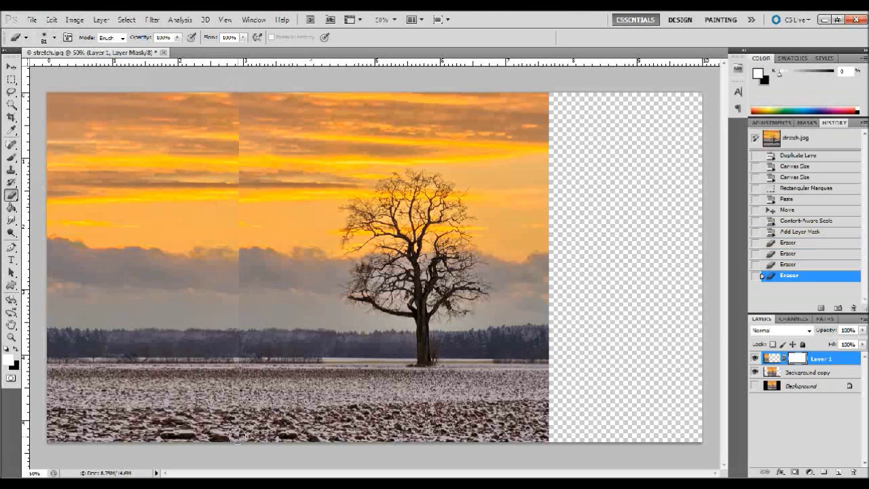
{"action": "left_click", "coordinate": [237, 435]}
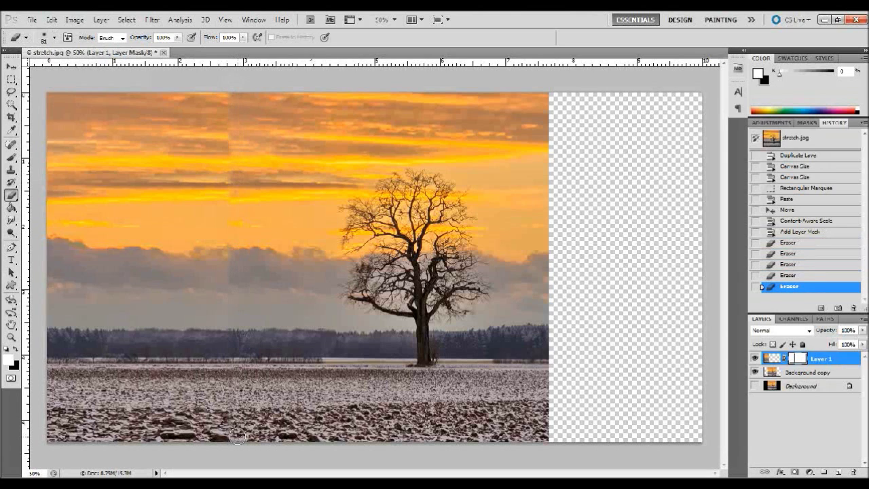
- Erase the remaining seam on the strip's mask in irregular dabs through the sky and cloud bands to blend it with the photo
{"action": "left_click", "coordinate": [228, 97]}
{"action": "left_click", "coordinate": [229, 121]}
{"action": "left_click", "coordinate": [228, 129]}
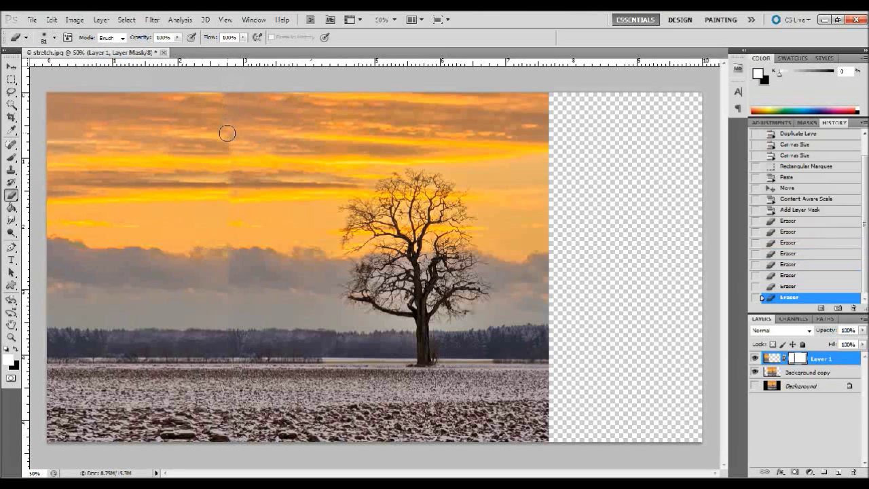
{"action": "left_click", "coordinate": [231, 151]}
{"action": "left_click", "coordinate": [230, 169]}
{"action": "left_click", "coordinate": [227, 162]}
{"action": "left_click", "coordinate": [231, 170]}
{"action": "left_click", "coordinate": [224, 180]}
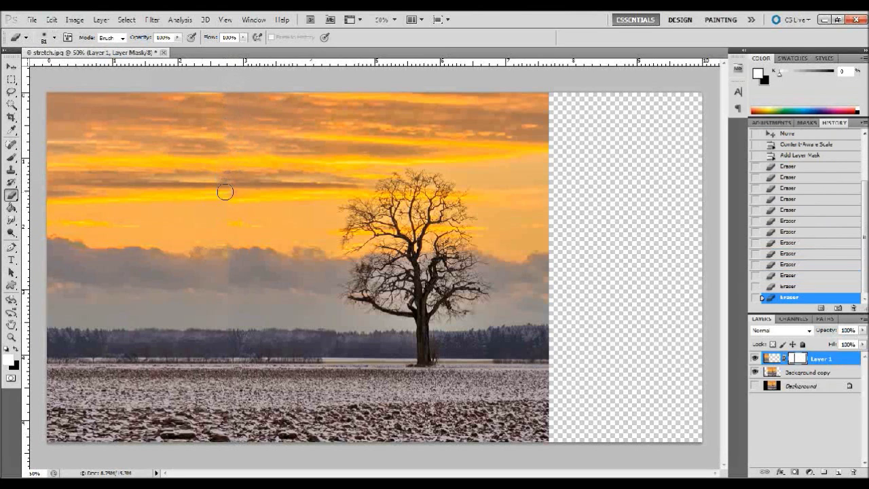
{"action": "left_click", "coordinate": [221, 182]}
{"action": "left_click", "coordinate": [224, 199]}
{"action": "left_click", "coordinate": [222, 192]}
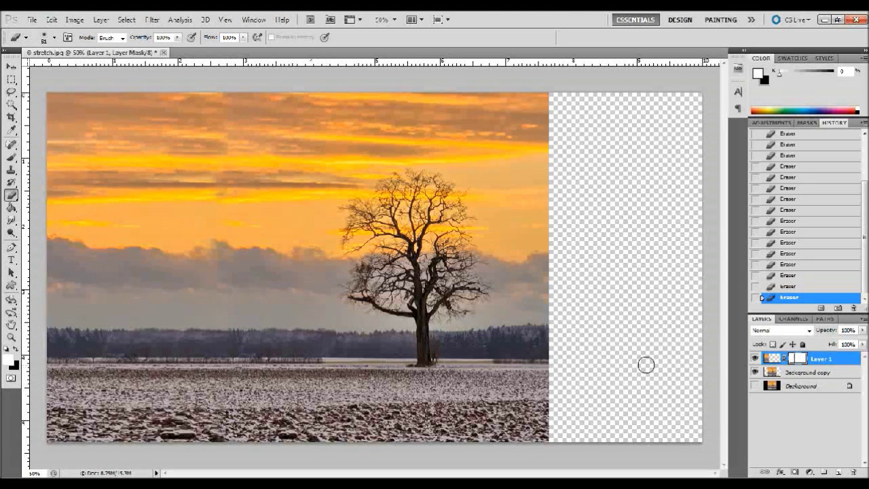
- Add a new layer named "stamp" above the strip and set the Clone Stamp brush to 90 px with 0% hardness, sampling all layers
{"action": "left_click", "coordinate": [839, 472]}
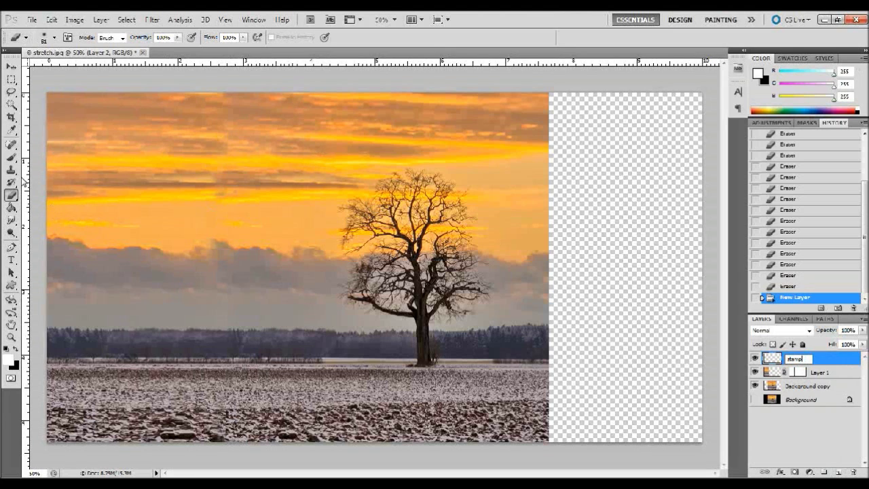
{"action": "left_click", "coordinate": [10, 171]}
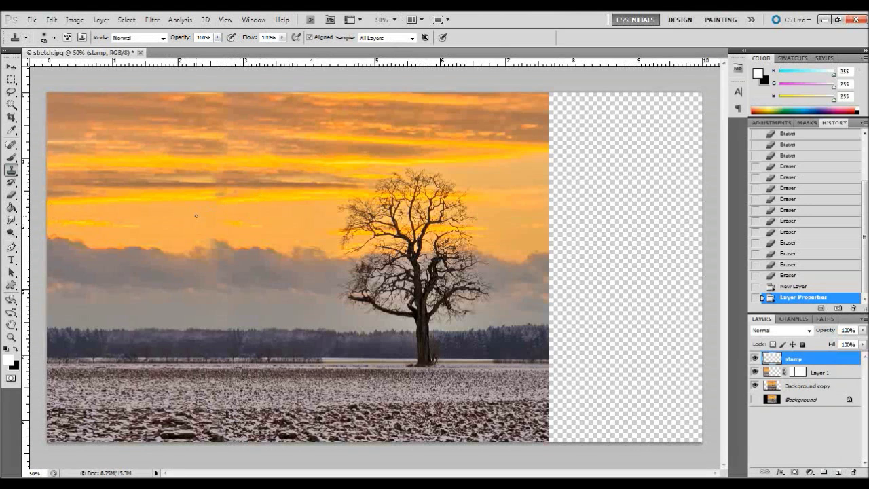
{"action": "left_click", "coordinate": [42, 40]}
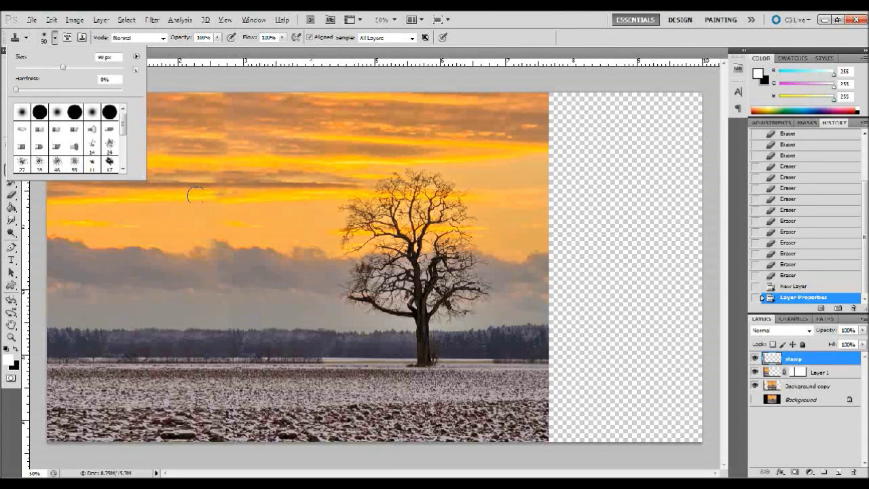
{"action": "left_click", "coordinate": [194, 195]}
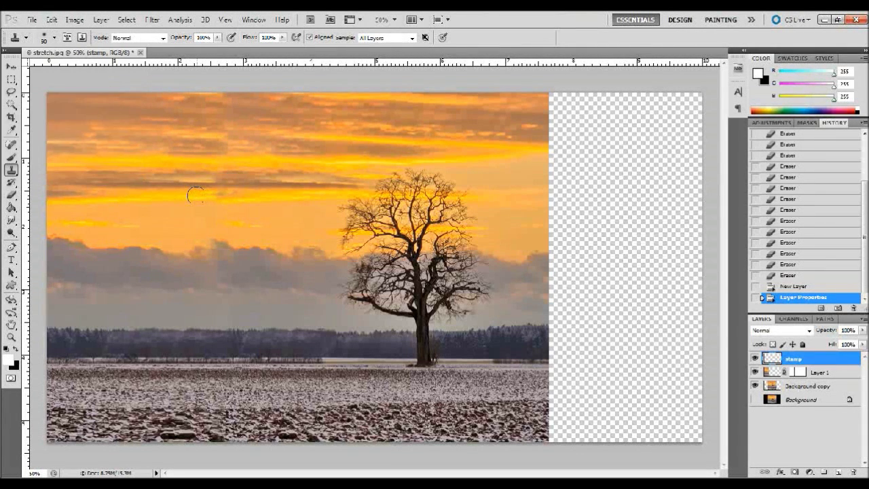
- Clone nearby sky over the visible seam left of the tree, from the yellow cloud bands up to the photo's upper edge
{"action": "left_click", "coordinate": [219, 196]}
{"action": "left_click", "coordinate": [219, 182]}
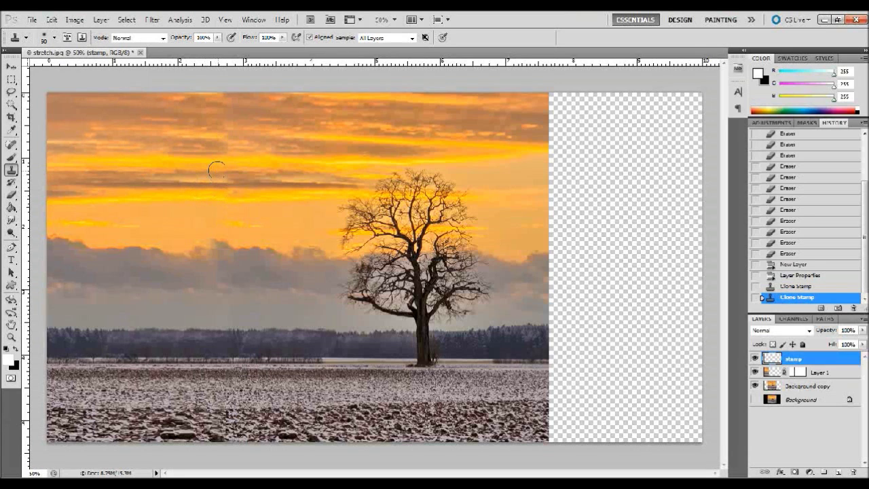
{"action": "left_click", "coordinate": [217, 166]}
{"action": "left_click", "coordinate": [223, 144]}
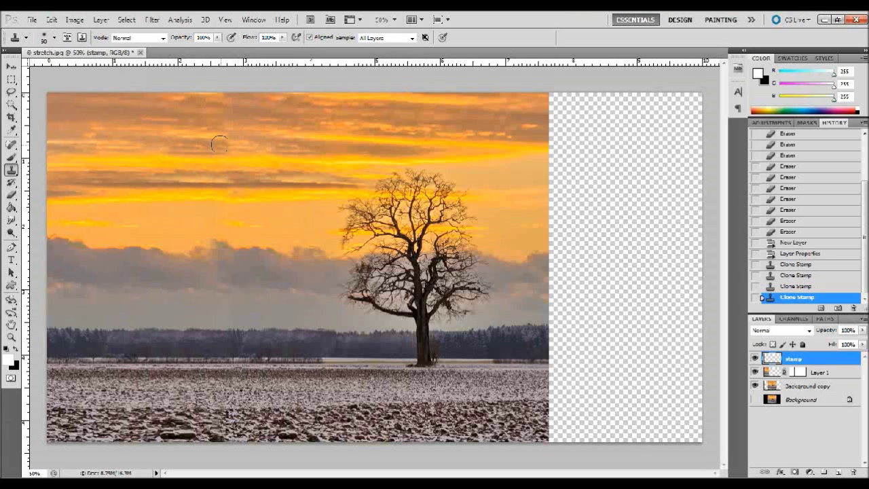
{"action": "left_click", "coordinate": [239, 134]}
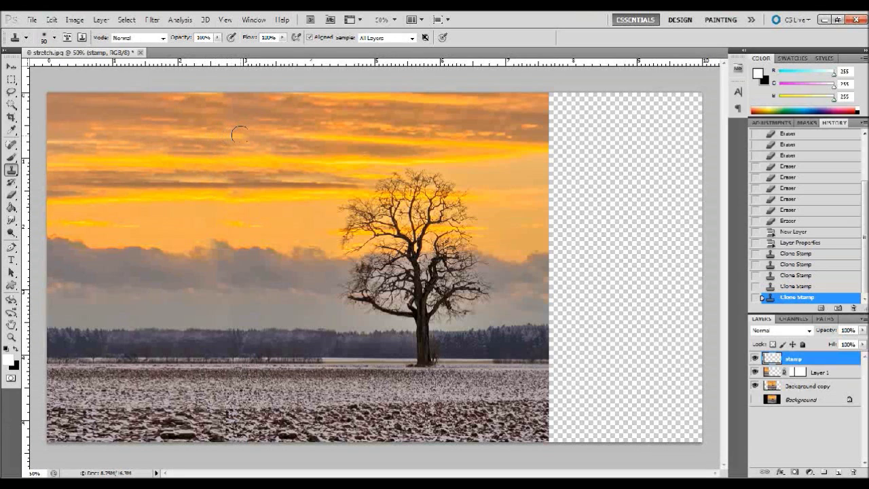
{"action": "left_click", "coordinate": [241, 134]}
{"action": "left_click", "coordinate": [228, 119]}
{"action": "left_click", "coordinate": [226, 102]}
{"action": "left_click", "coordinate": [226, 101]}
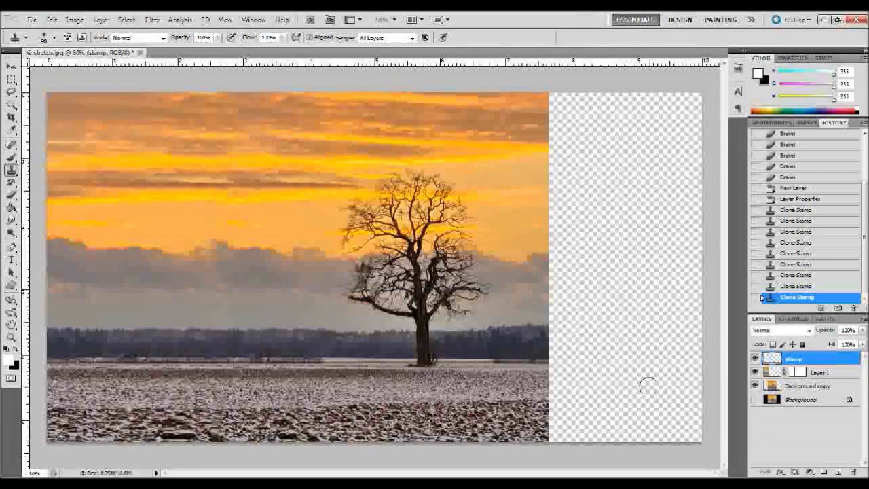
- Copy a full-height rectangular strip of Background copy, from just right of the tree to the photo's right edge, onto a new layer
{"action": "left_click", "coordinate": [12, 80]}
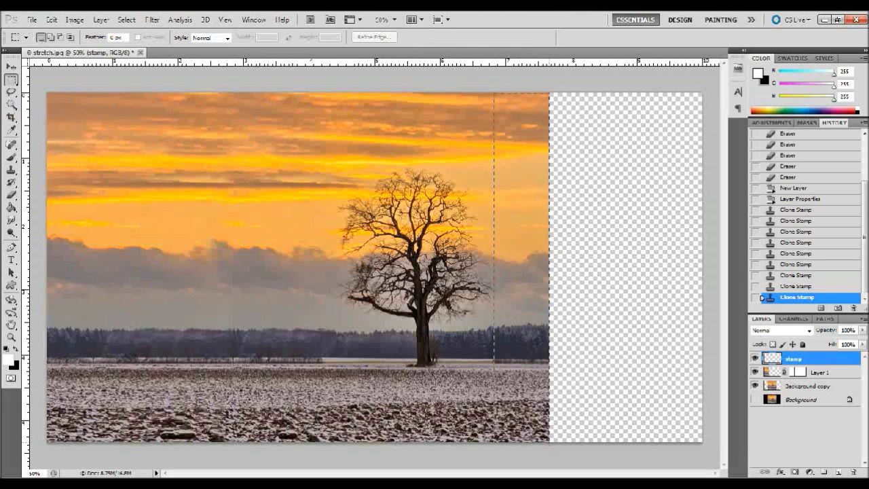
{"action": "left_click_drag", "start_coordinate": [554, 360], "coordinate": [554, 445]}
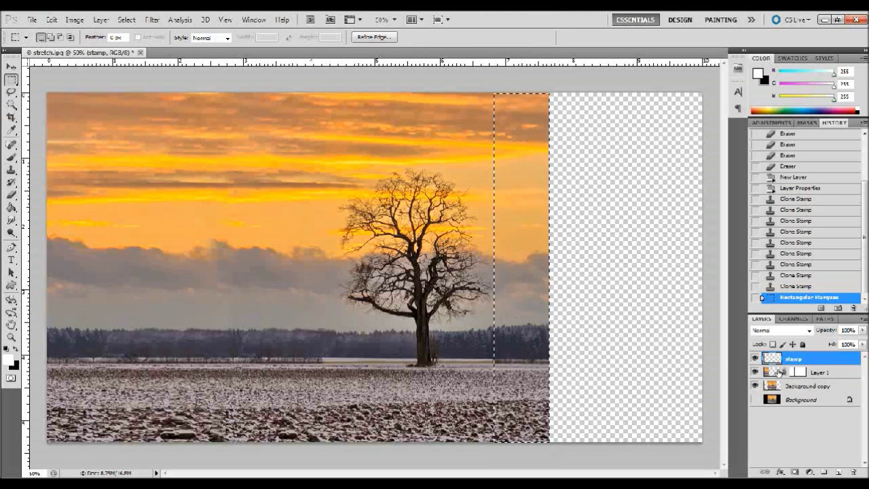
{"action": "left_click", "coordinate": [805, 386]}
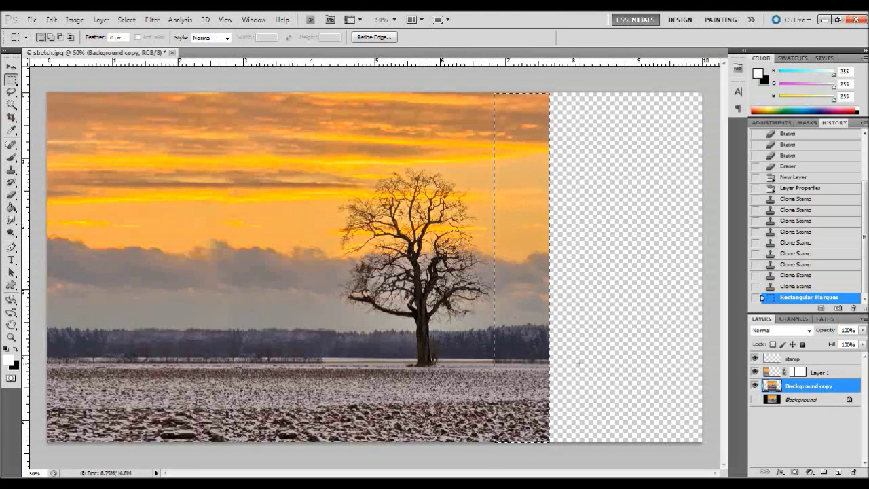
{"action": "key", "text": "ctrl+c"}
{"action": "key", "text": "ctrl+v"}
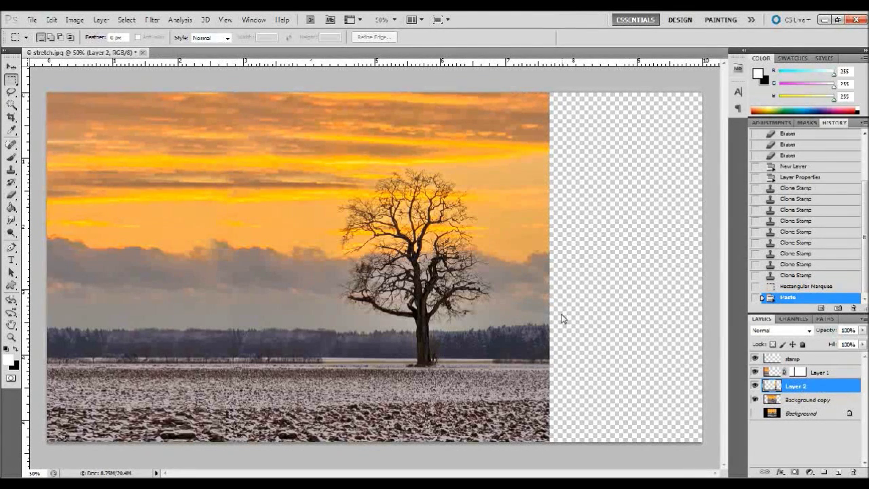
- Move the pasted strip right into the empty canvas area so it slightly overlaps the photo's right edge
{"action": "key", "text": "v"}
{"action": "left_click_drag", "start_coordinate": [533, 308], "coordinate": [584, 311]}
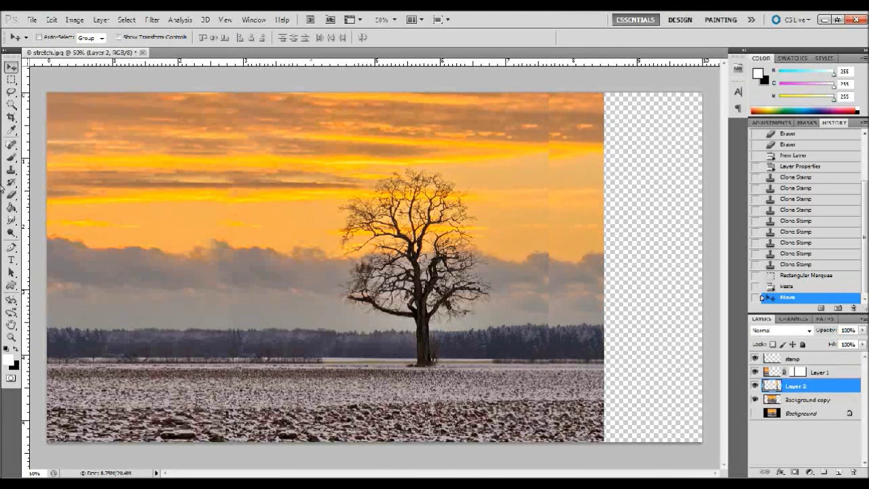
{"action": "left_click_drag", "start_coordinate": [581, 206], "coordinate": [572, 206]}
- Widen the right-hand strip to about 149% with Content-Aware Scale and shift it slightly left over the photo
{"action": "left_click", "coordinate": [52, 19]}
{"action": "left_click", "coordinate": [97, 200]}
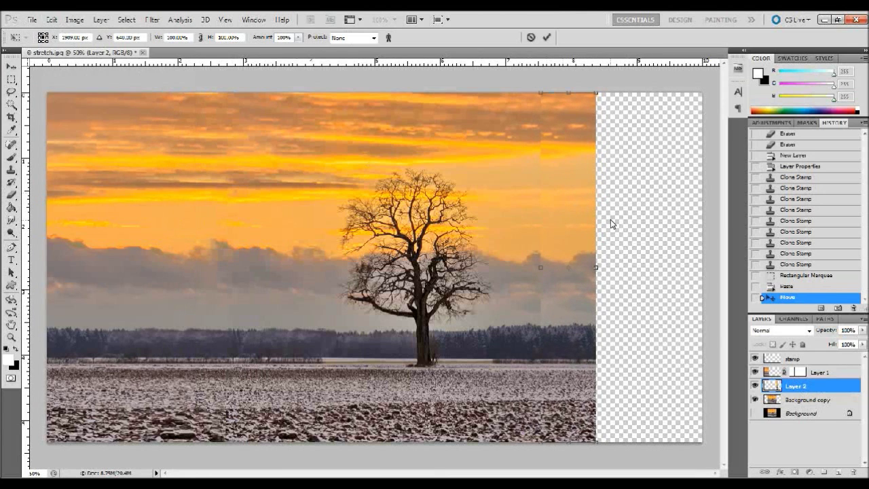
{"action": "left_click_drag", "start_coordinate": [596, 267], "coordinate": [708, 262]}
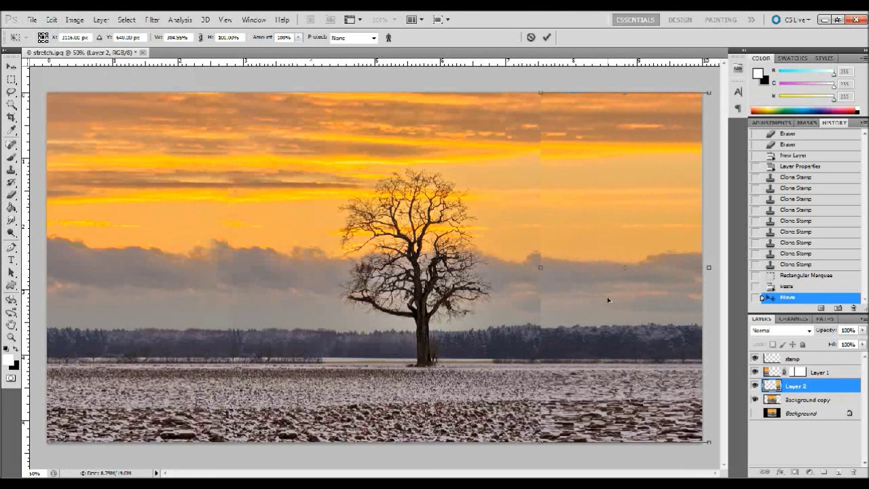
{"action": "left_click_drag", "start_coordinate": [709, 268], "coordinate": [623, 276]}
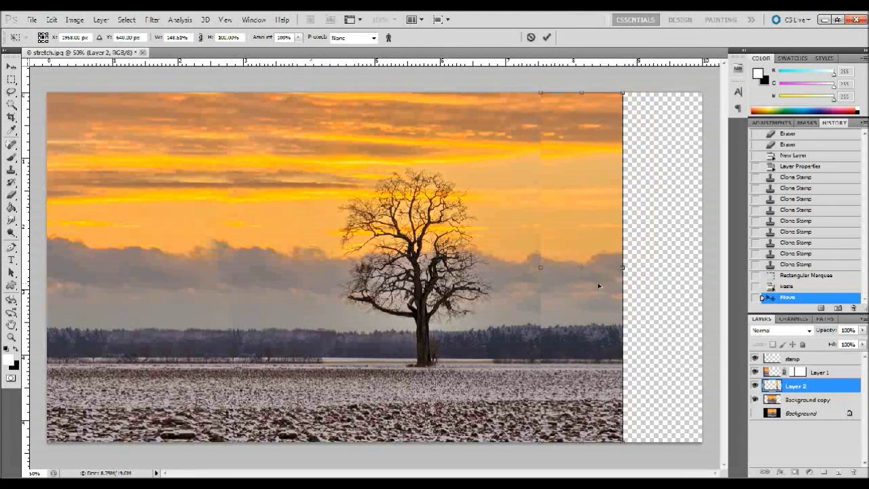
{"action": "key", "text": "Return"}
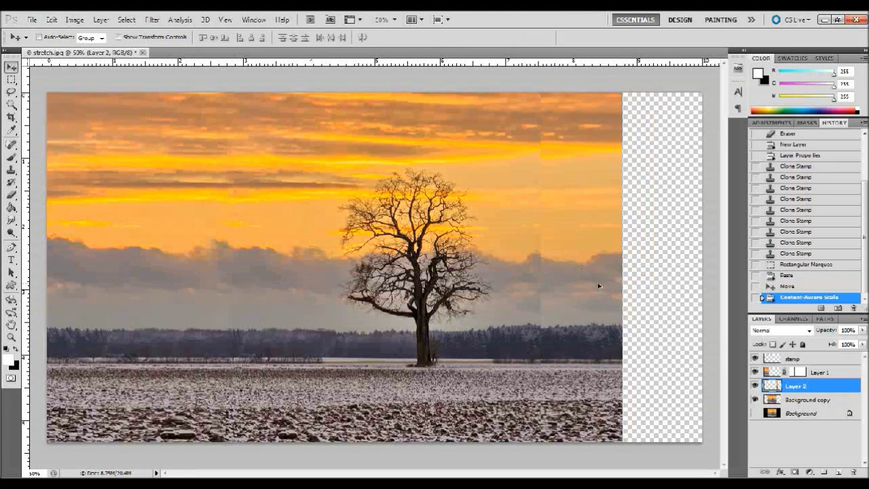
{"action": "mouse_move", "coordinate": [569, 282]}
{"action": "left_mouse_down"}
{"action": "mouse_move", "coordinate": [590, 281]}
{"action": "mouse_move", "coordinate": [560, 280]}
{"action": "left_mouse_up"}
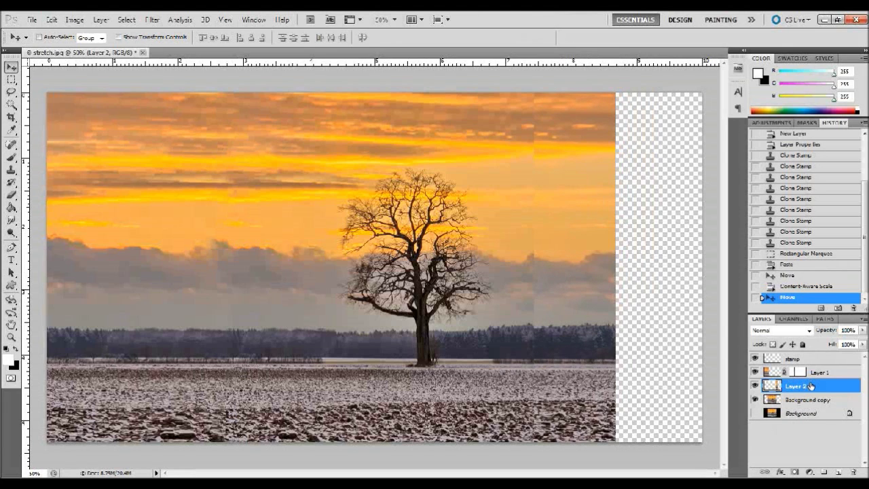
- Add a layer mask to the right-hand strip and erase its inner edge over the full height to blend the seam
{"action": "left_click", "coordinate": [797, 474]}
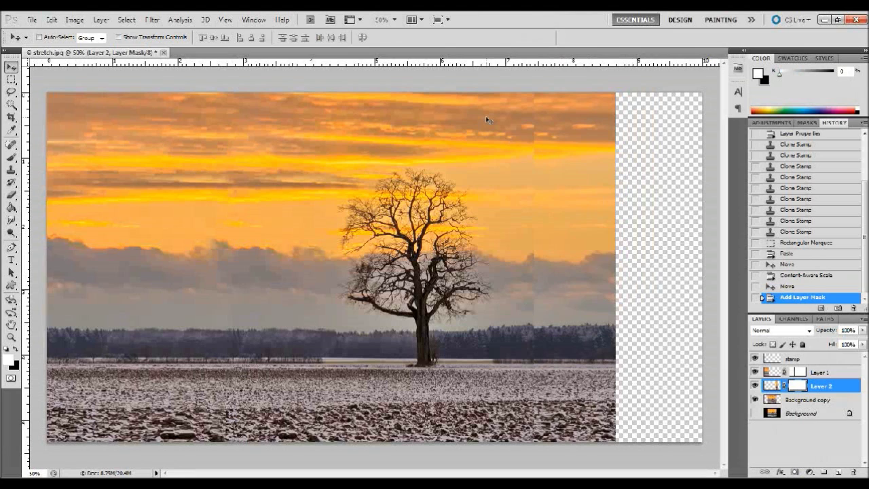
{"action": "key", "text": "b"}
{"action": "left_click_drag", "start_coordinate": [532, 89], "coordinate": [534, 100]}
{"action": "left_click_drag", "start_coordinate": [534, 140], "coordinate": [531, 445]}
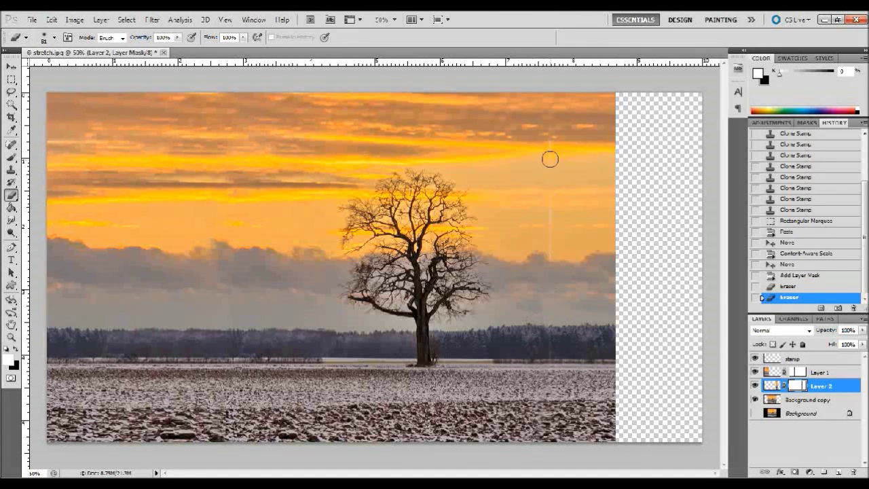
- Nudge the right-hand strip's layer slightly left to close the faint light gap at the seam
{"action": "left_click", "coordinate": [833, 387]}
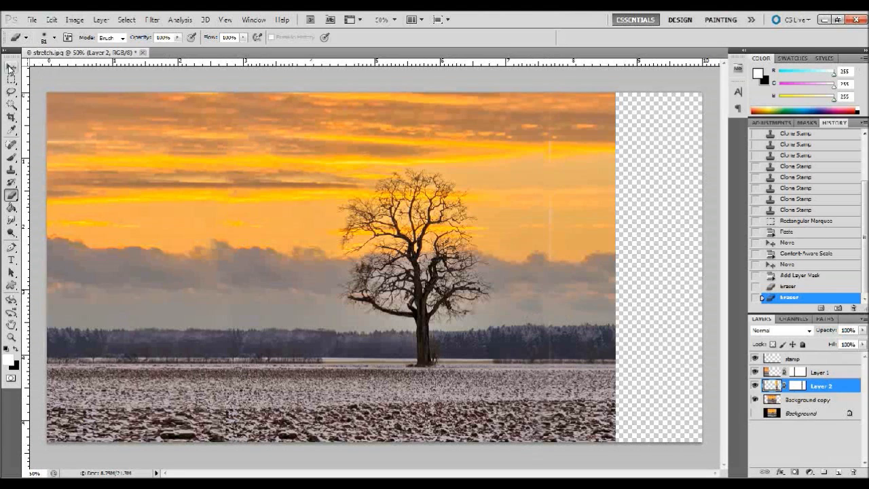
{"action": "left_click", "coordinate": [10, 66]}
{"action": "key", "text": "shift+Left"}
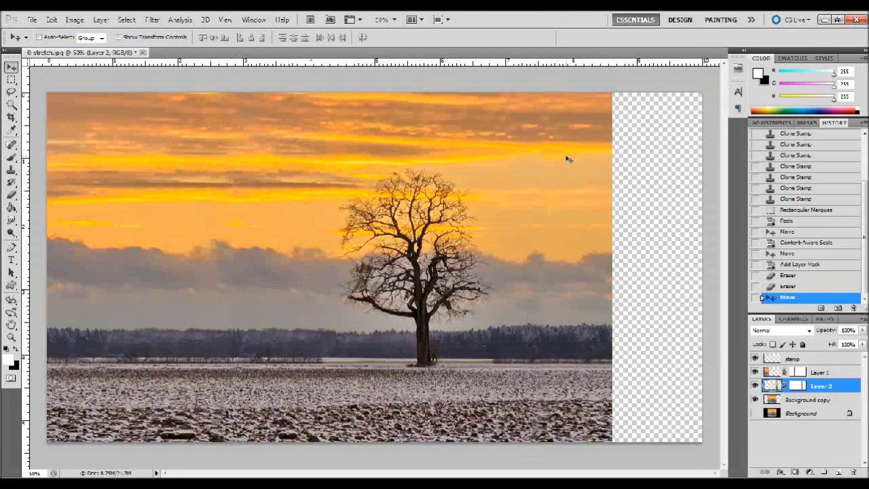
- Clone nearby sky over the seam right of the tree on the stamp layer, just below the bright yellow cloud band
{"action": "left_click", "coordinate": [820, 361]}
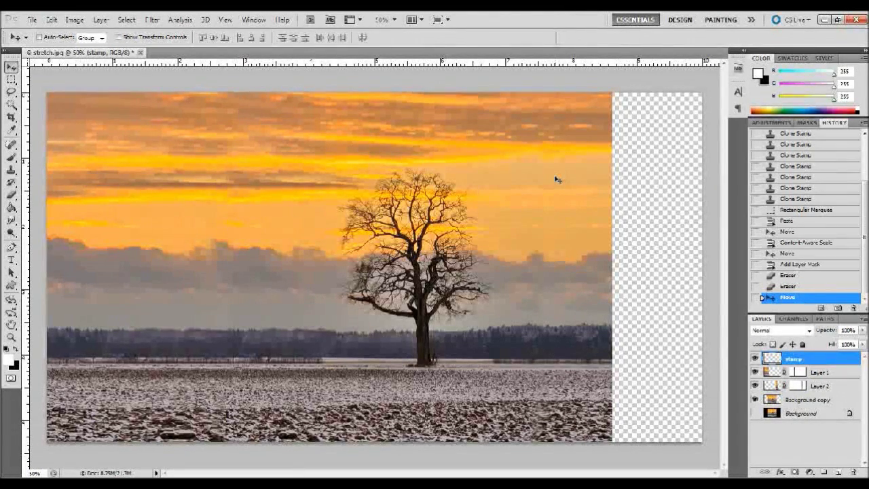
{"action": "left_click", "coordinate": [11, 169]}
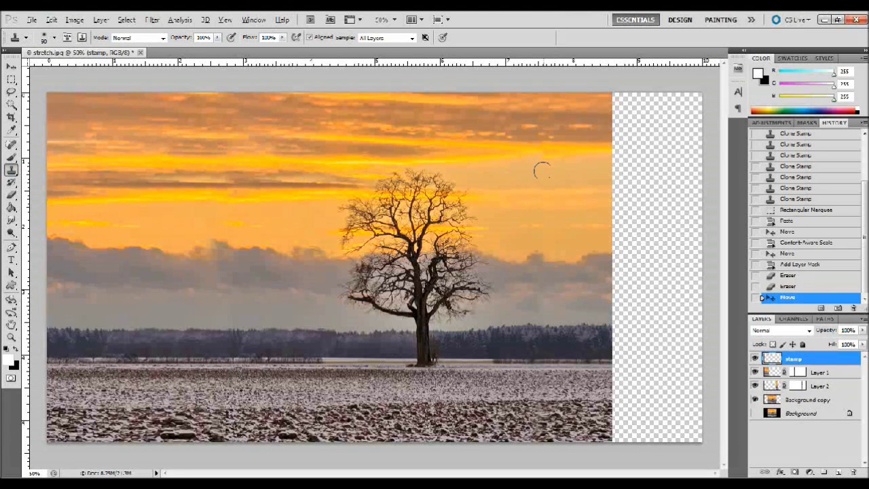
{"action": "left_click", "coordinate": [551, 152]}
{"action": "left_click", "coordinate": [562, 153]}
{"action": "left_click", "coordinate": [569, 155]}
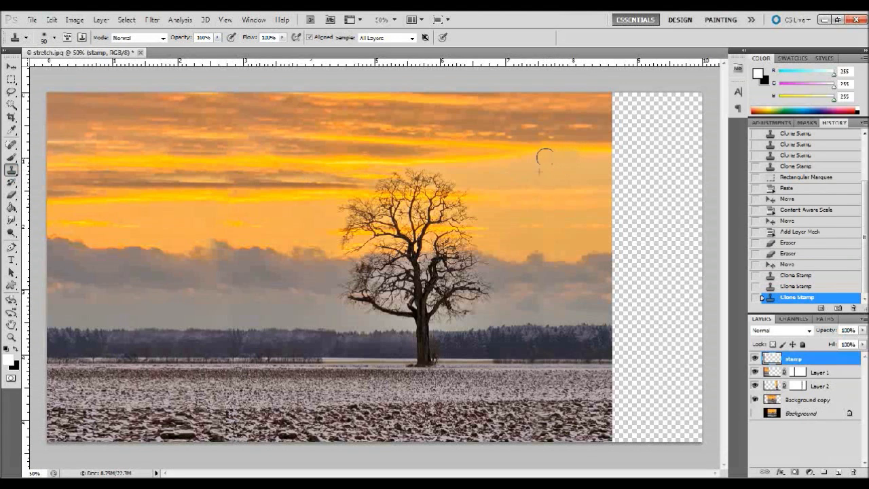
{"action": "left_click", "coordinate": [547, 157]}
{"action": "left_click", "coordinate": [579, 157]}
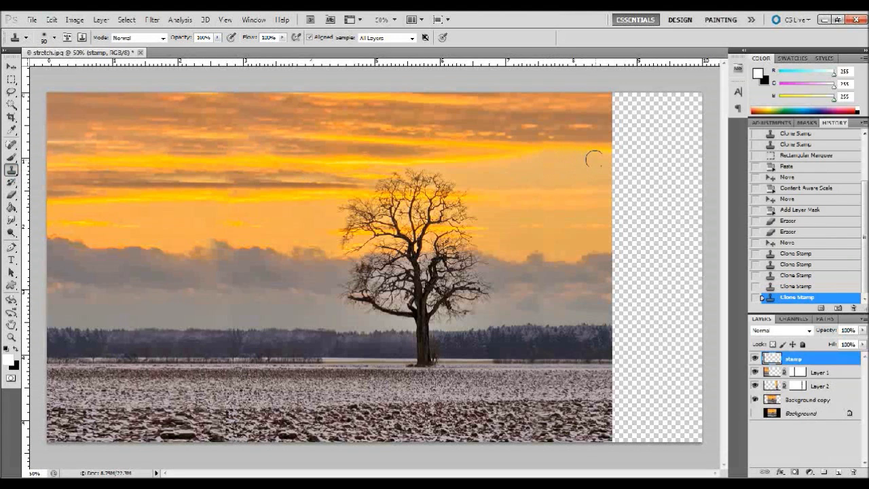
{"action": "left_click", "coordinate": [585, 161]}
{"action": "left_click", "coordinate": [580, 169]}
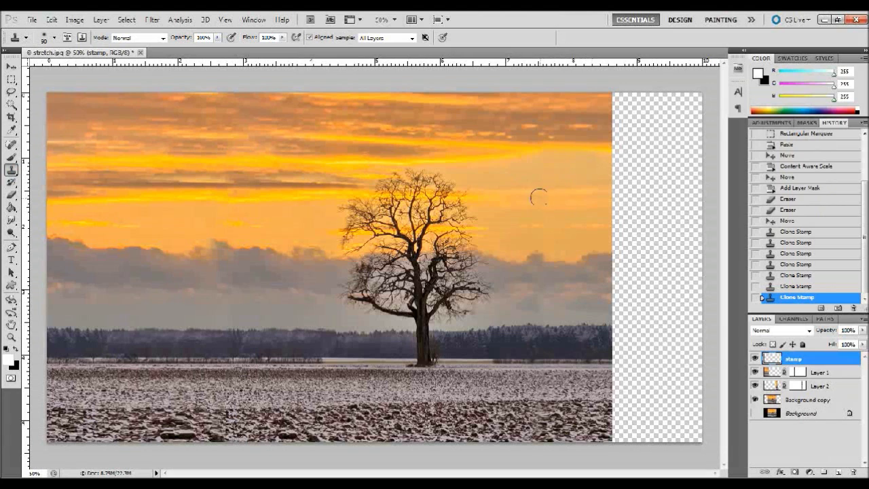